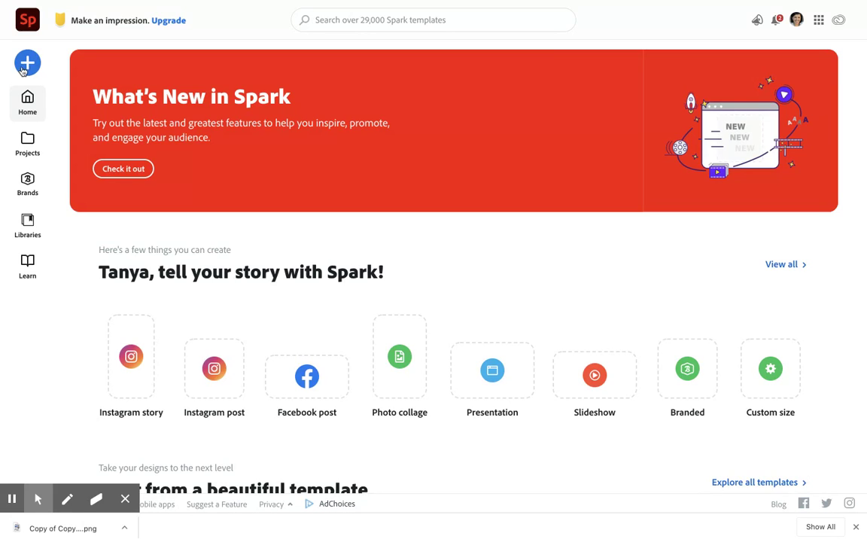
# Create a new custom-size graphic using the standard 4:3 Slide preset
pyautogui.click(28, 65)
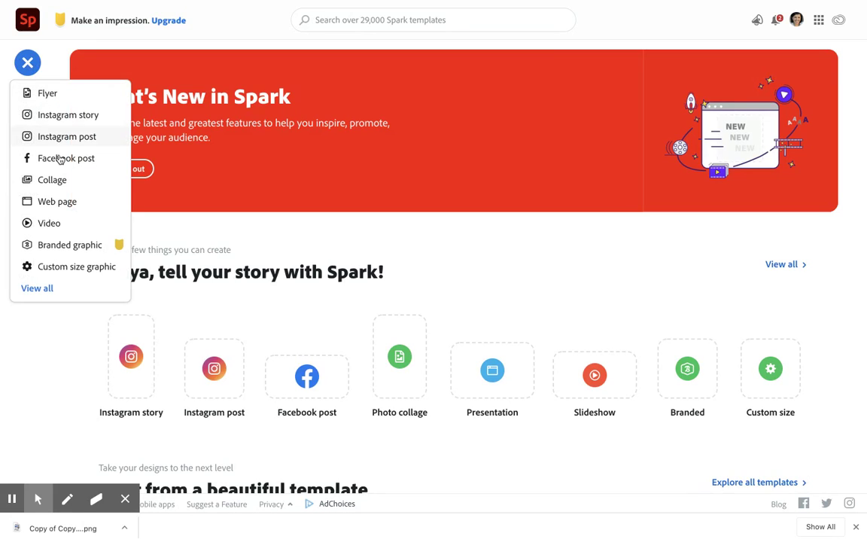
pyautogui.click(78, 268)
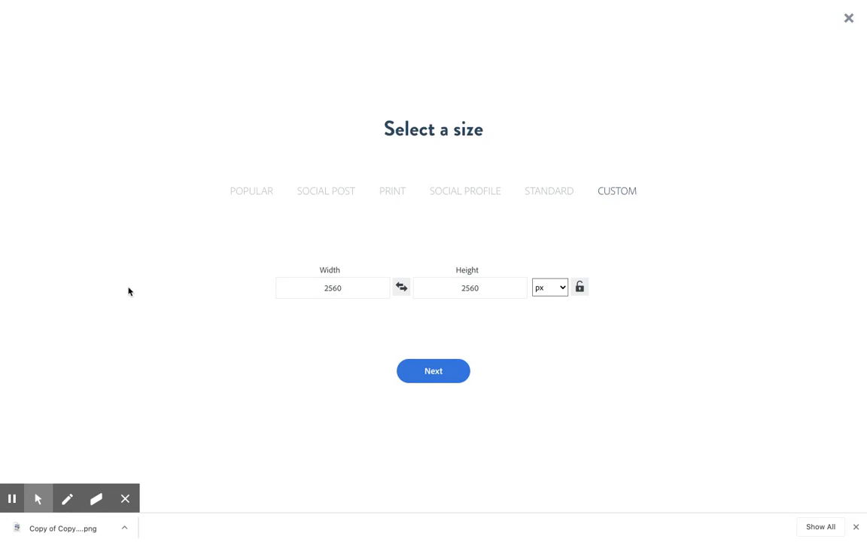
pyautogui.click(533, 195)
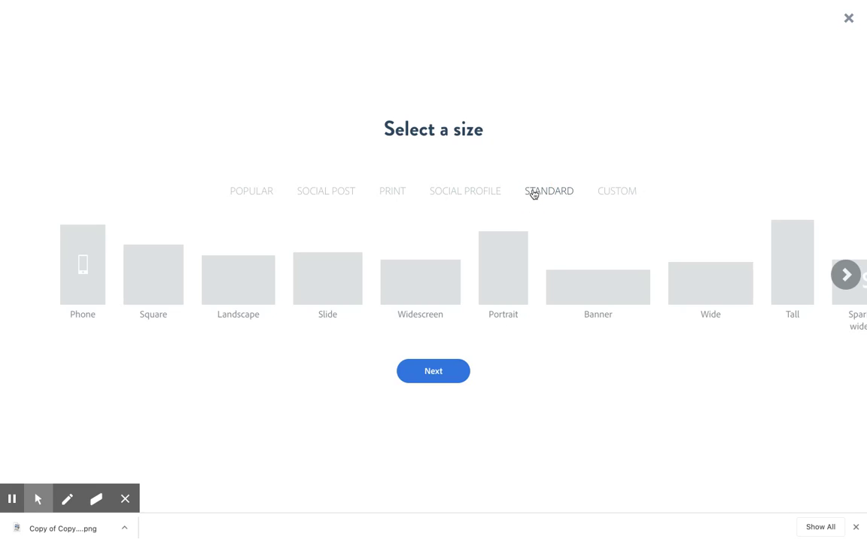
pyautogui.click(327, 282)
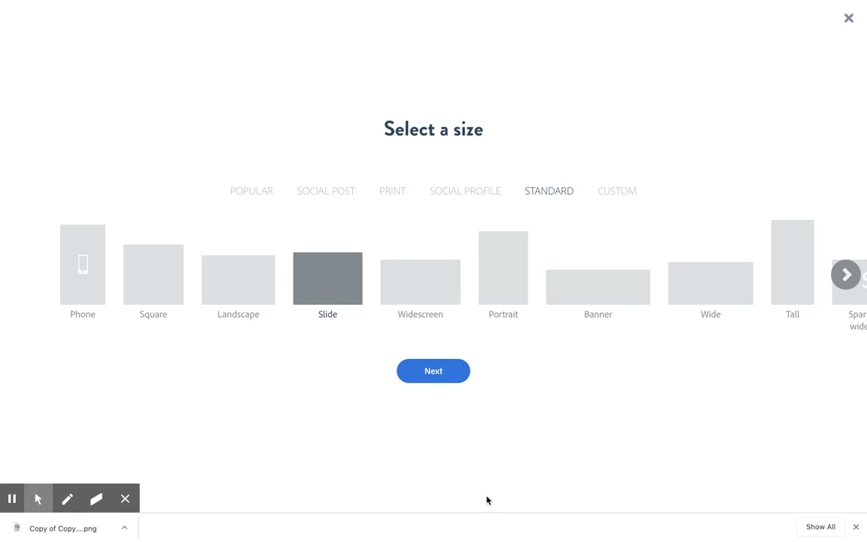
pyautogui.click(431, 372)
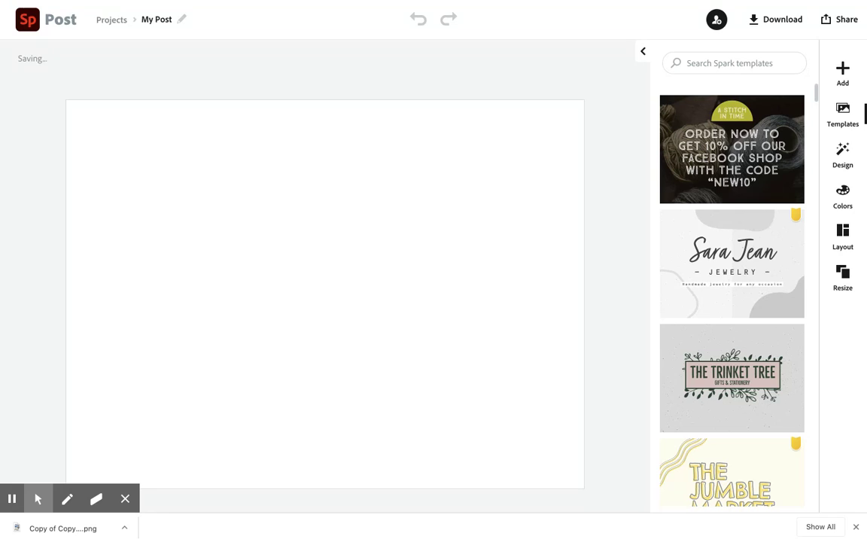
# Inspect the blank canvas's color options and the Add menu, then deselect the canvas
pyautogui.click(522, 169)
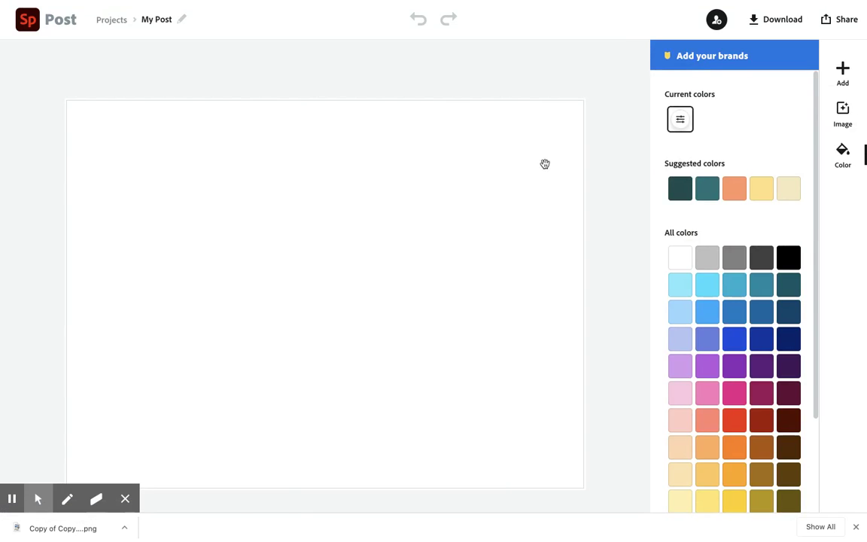
pyautogui.click(613, 147)
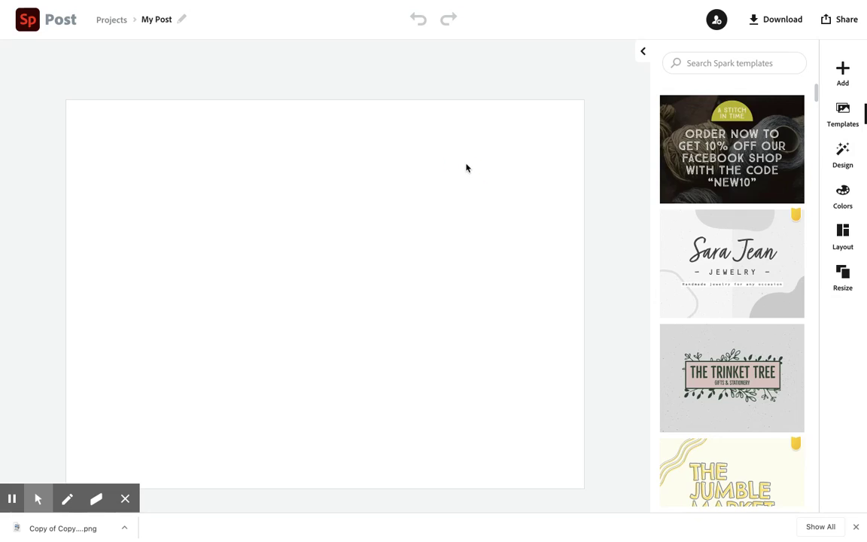
pyautogui.click(464, 166)
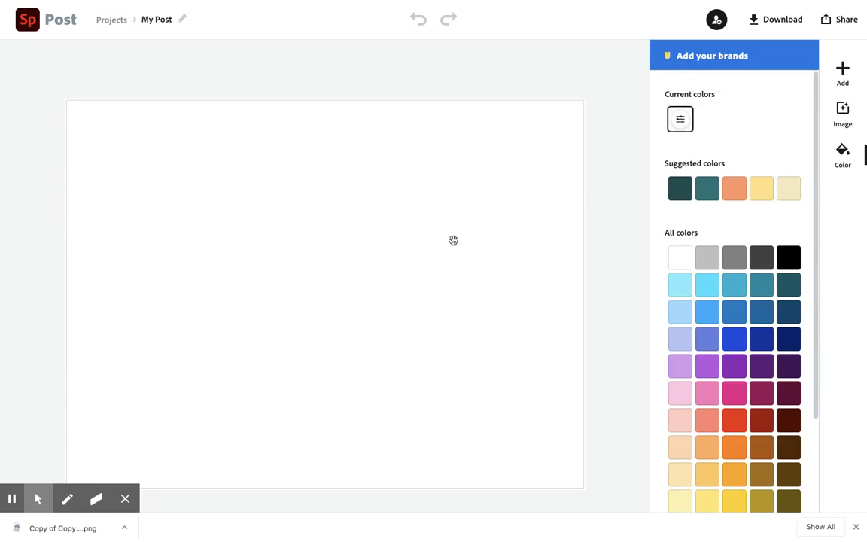
pyautogui.scroll(-2, 711, 284)
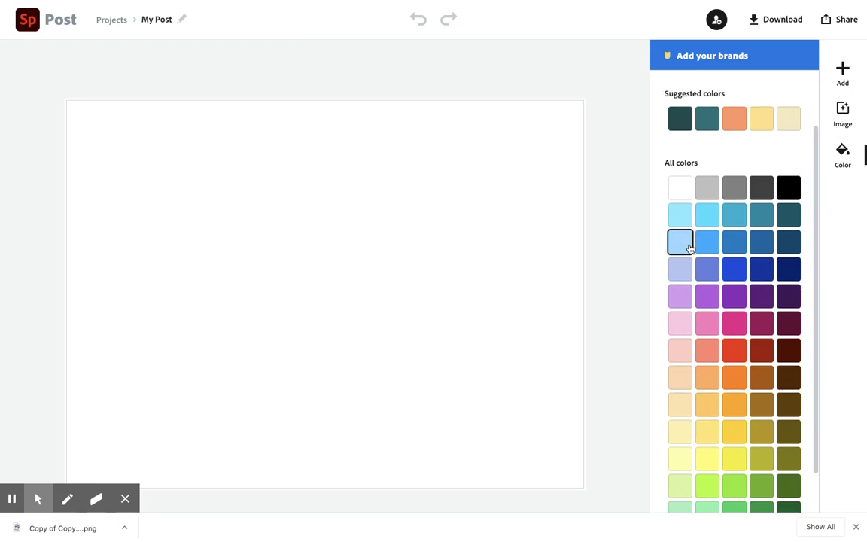
pyautogui.scroll(2, 680, 241)
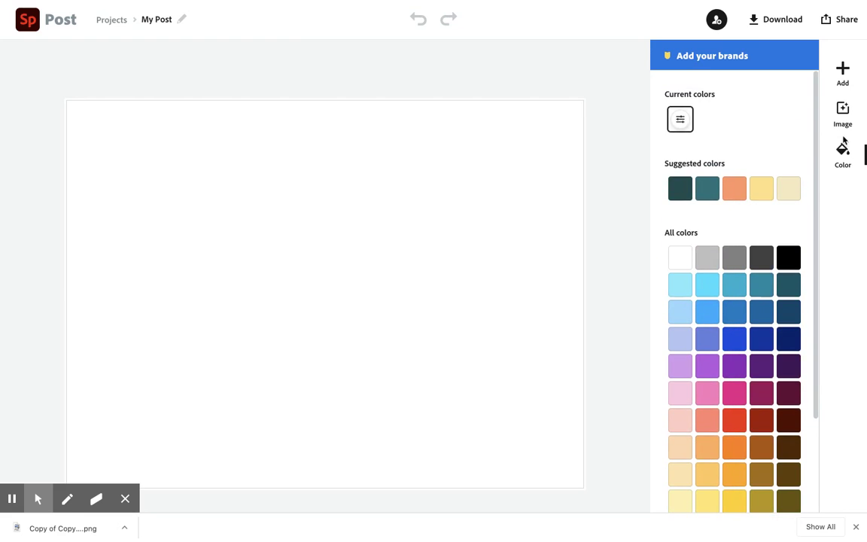
pyautogui.click(843, 72)
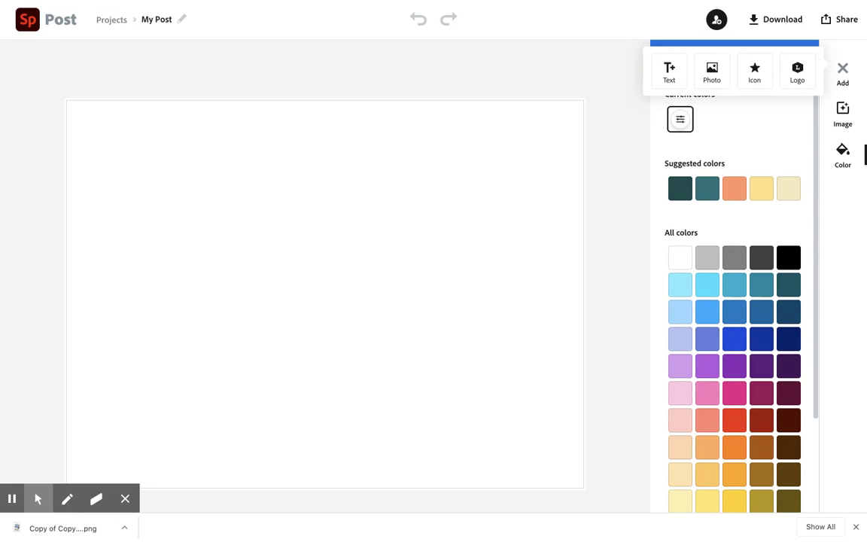
pyautogui.click(623, 137)
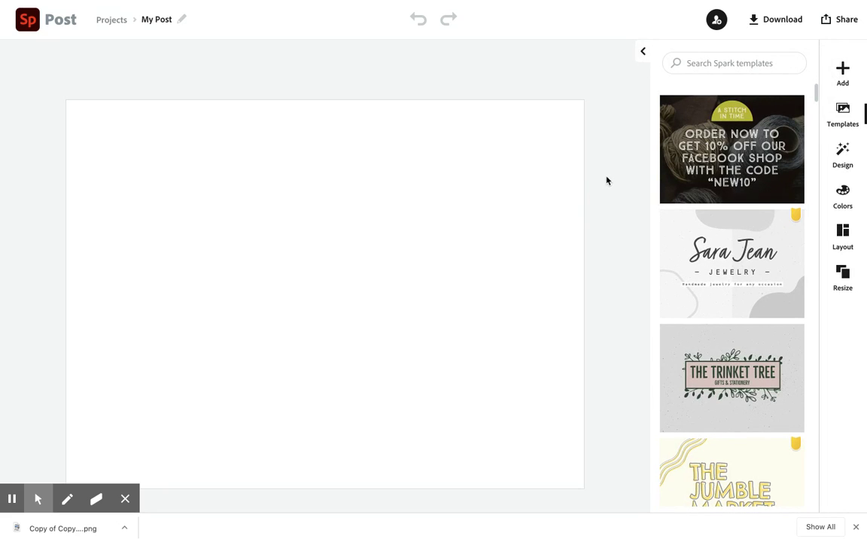
# Apply the grid layout with one tall left cell and three cells on the right
pyautogui.click(845, 239)
pyautogui.scroll(-1, 754, 335)
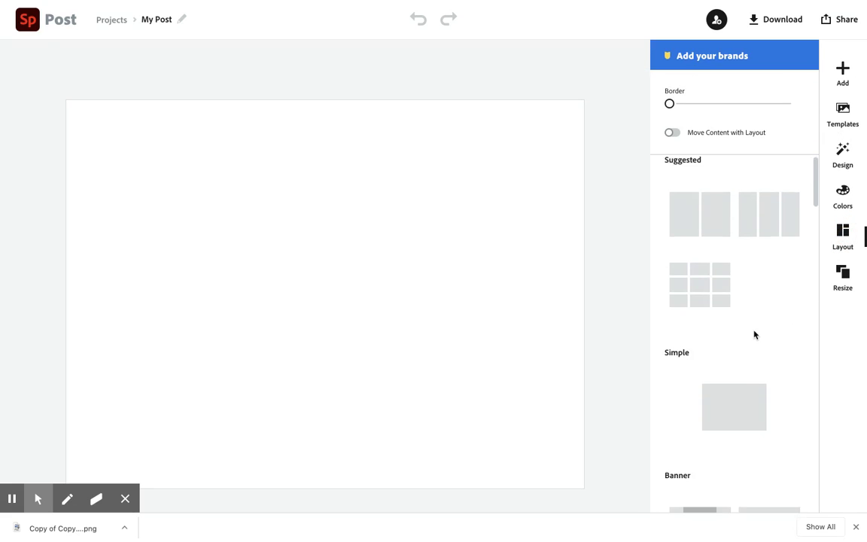
pyautogui.scroll(-4, 754, 335)
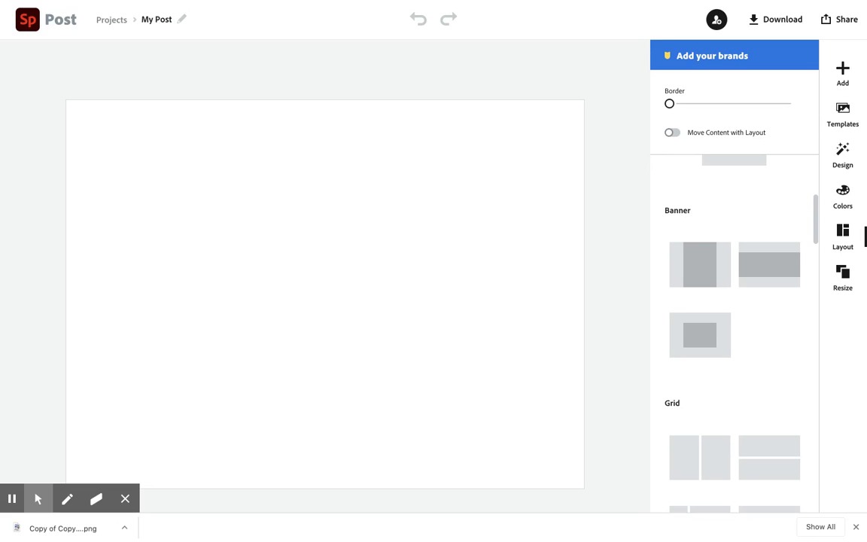
pyautogui.scroll(-5, 750, 366)
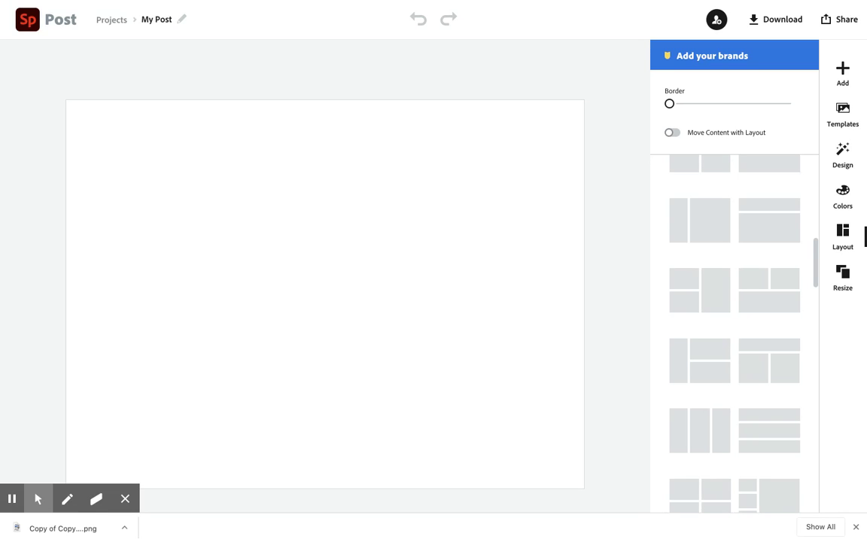
pyautogui.scroll(-3, 708, 467)
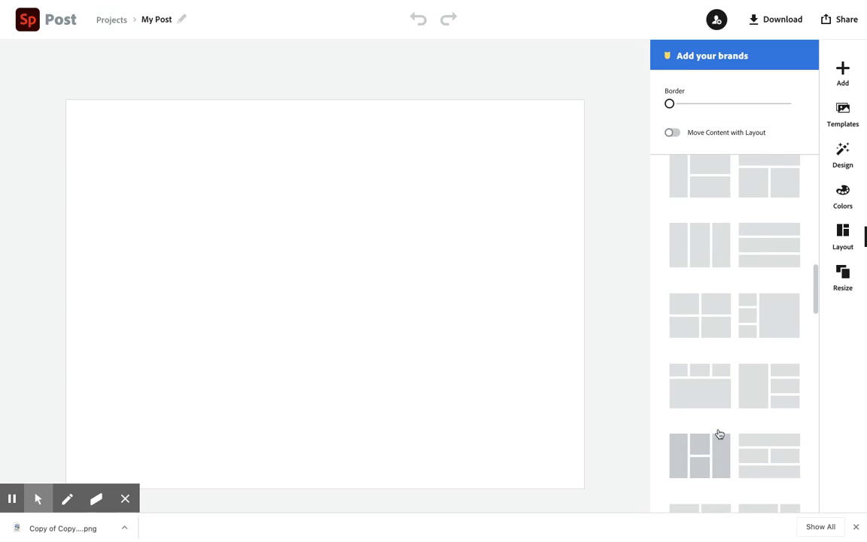
pyautogui.scroll(-1, 720, 435)
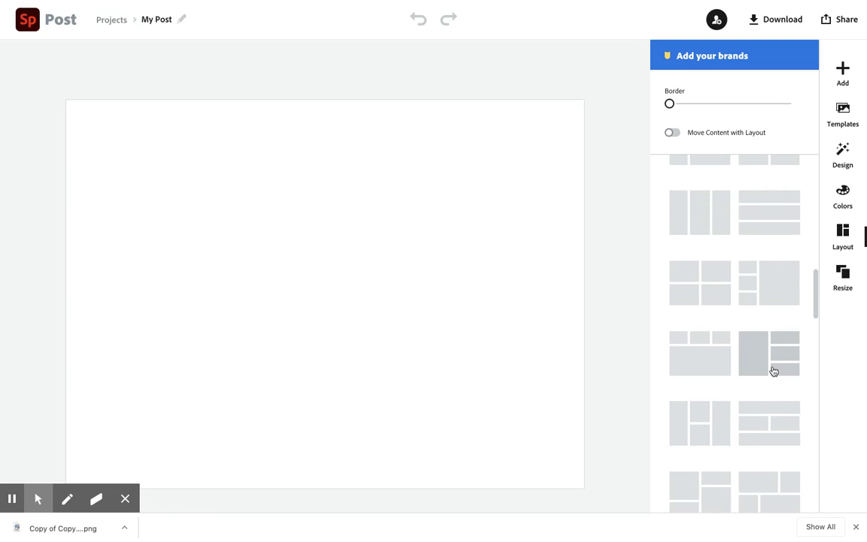
pyautogui.scroll(-1, 773, 371)
pyautogui.scroll(-3, 766, 402)
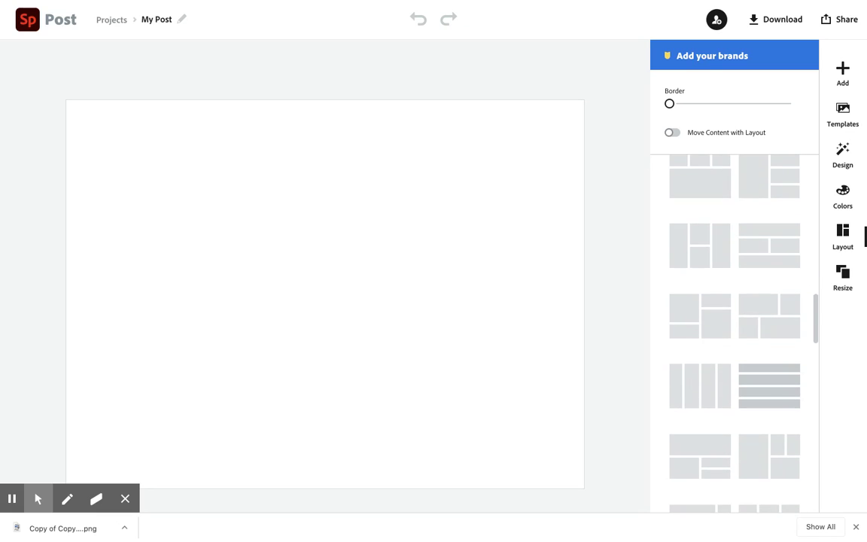
pyautogui.click(761, 401)
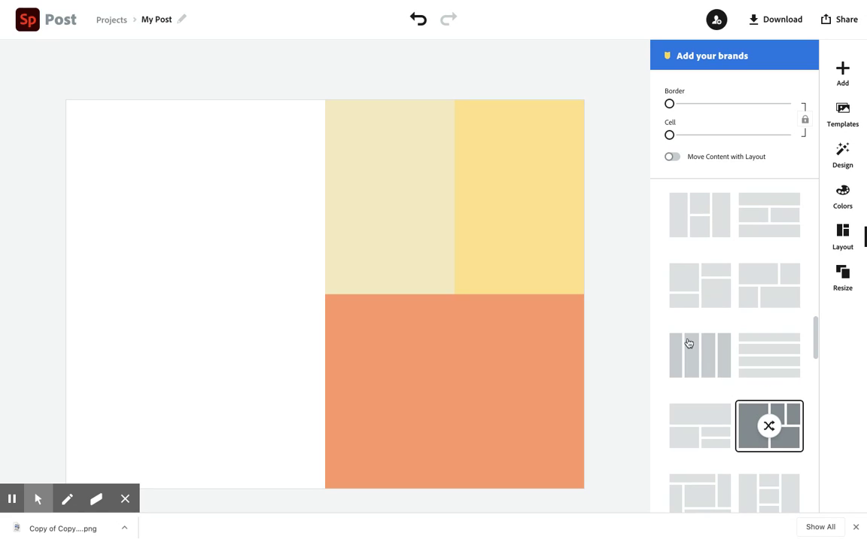
# Upload the tall photo of the woman and boy into the large left cell
pyautogui.click(301, 219)
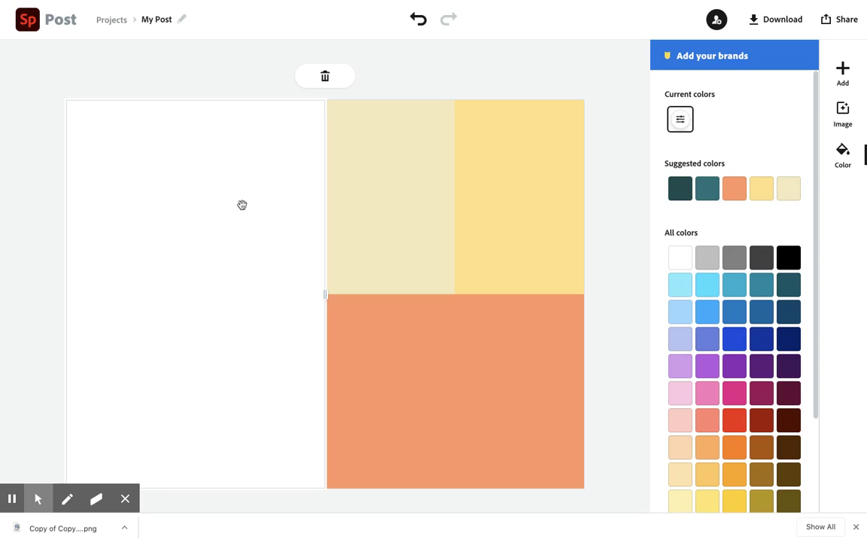
pyautogui.click(845, 114)
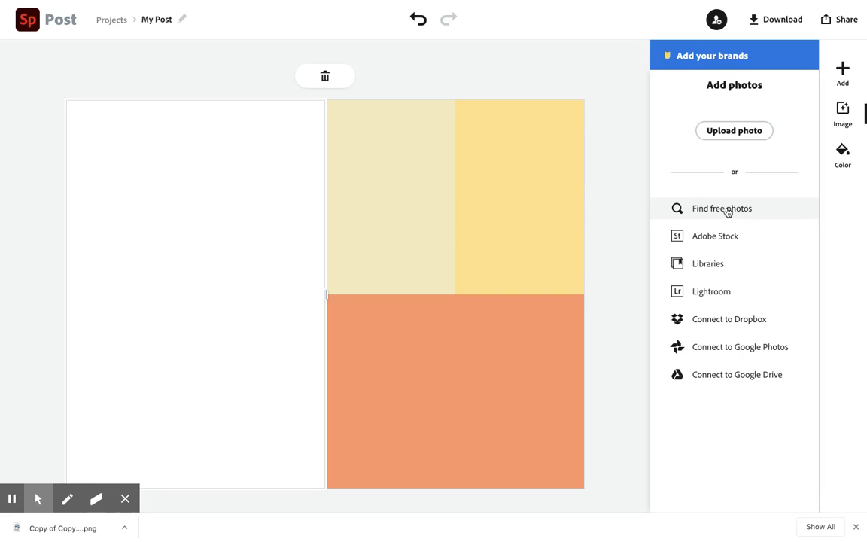
pyautogui.click(721, 136)
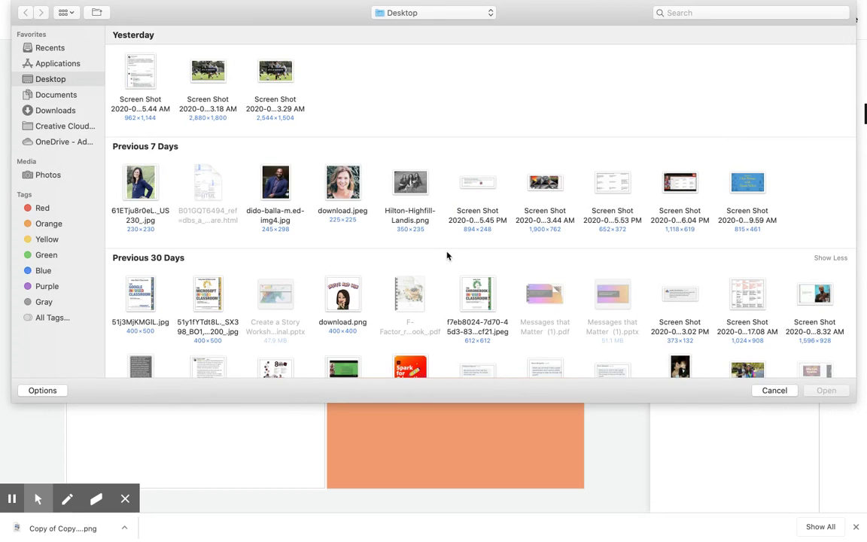
pyautogui.scroll(-5, 449, 265)
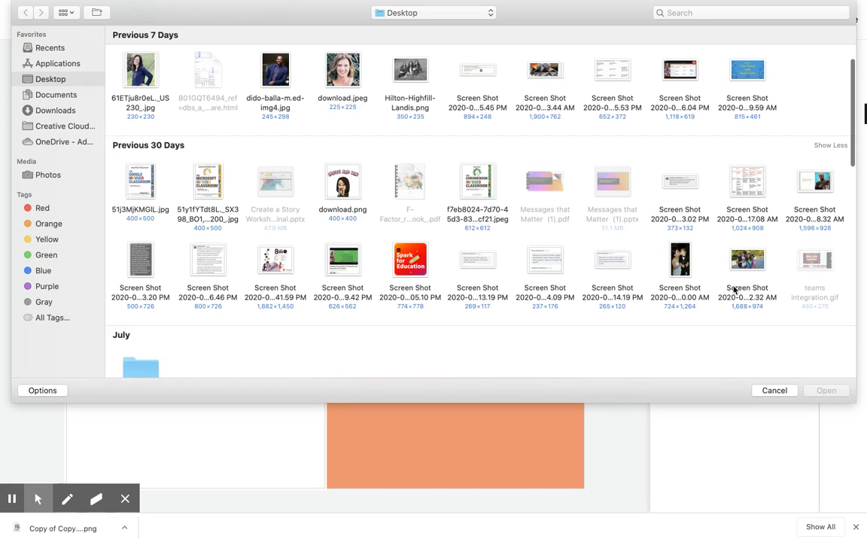
pyautogui.click(680, 264)
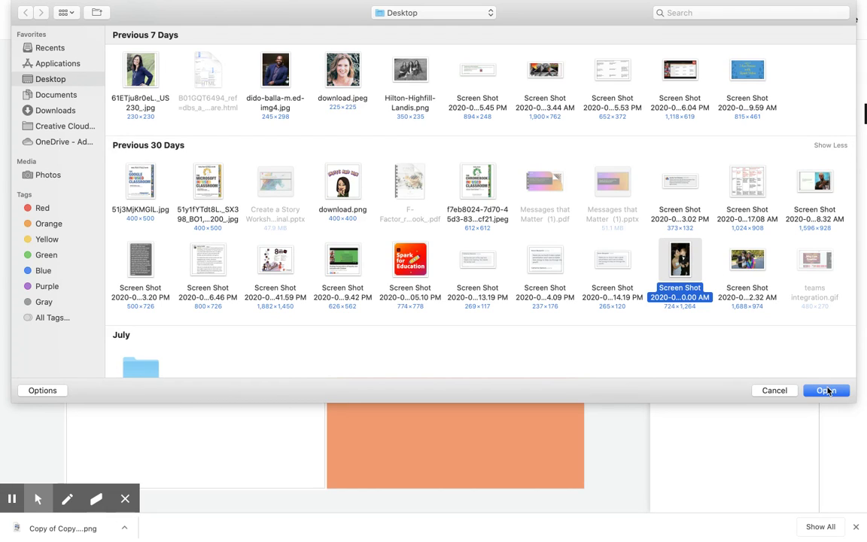
pyautogui.click(826, 390)
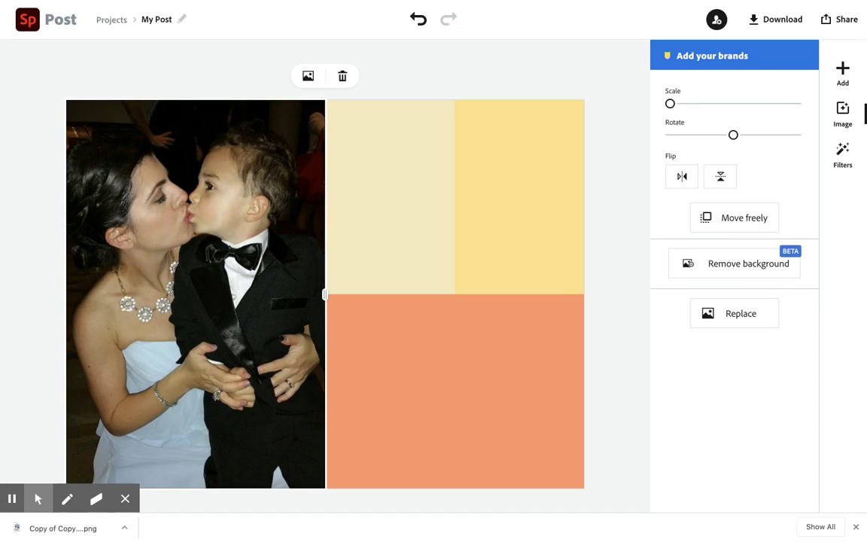
# Search free photos for 'montreal' and add the street photo to the collage grid
pyautogui.click(454, 333)
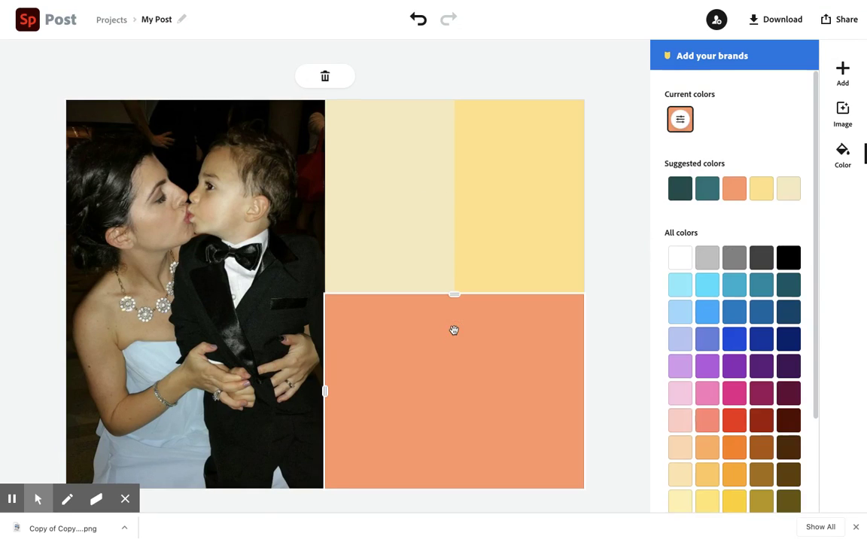
pyautogui.click(845, 79)
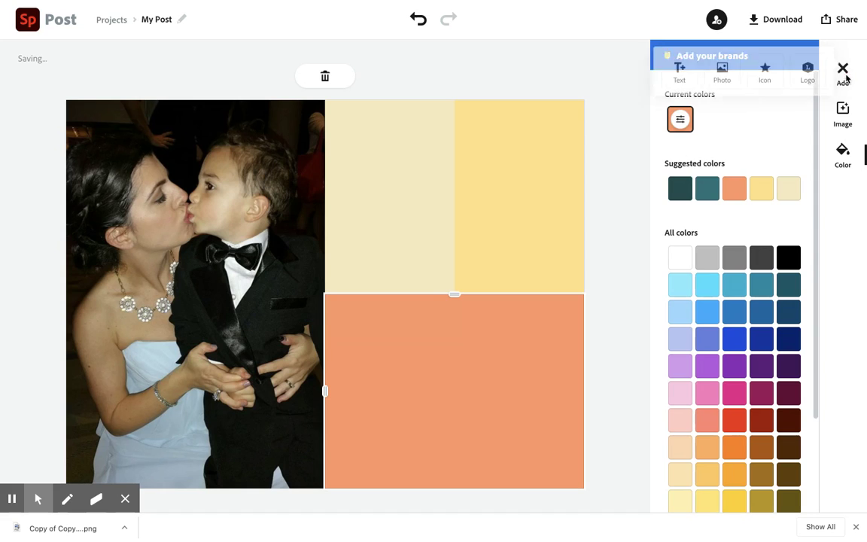
pyautogui.click(718, 78)
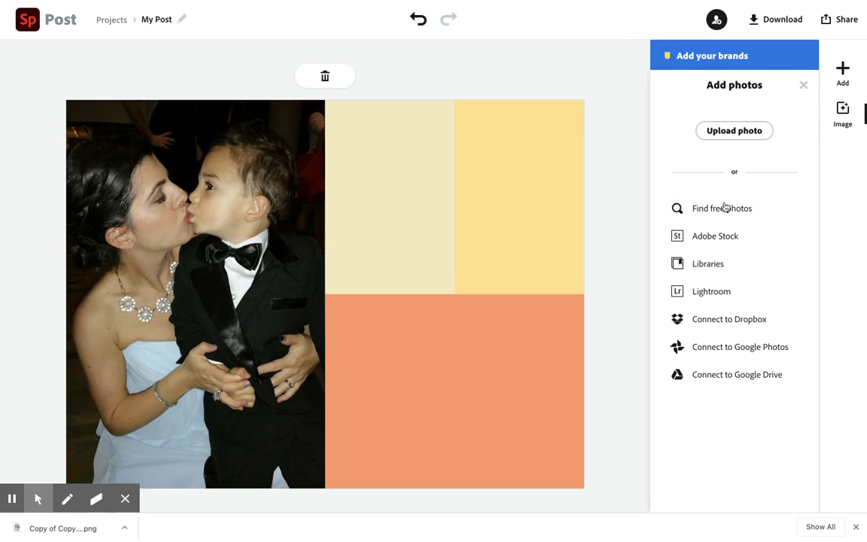
pyautogui.click(728, 208)
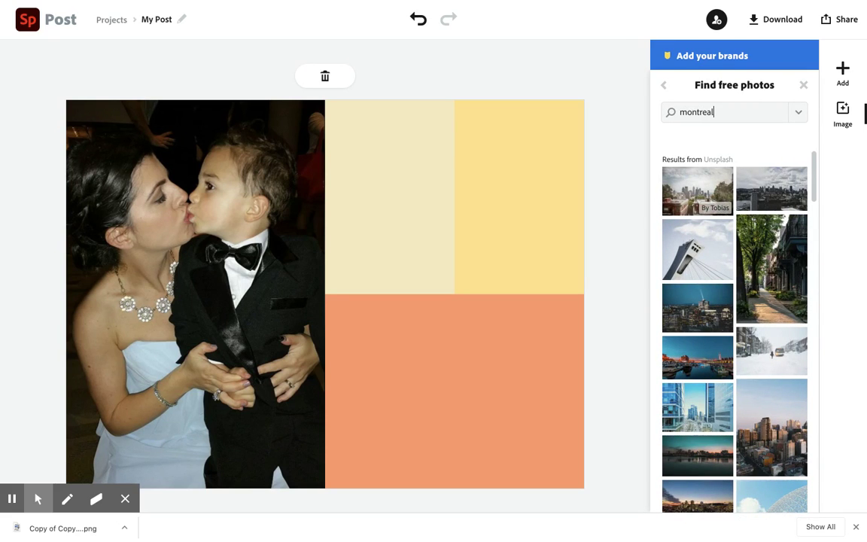
pyautogui.scroll(-5, 739, 300)
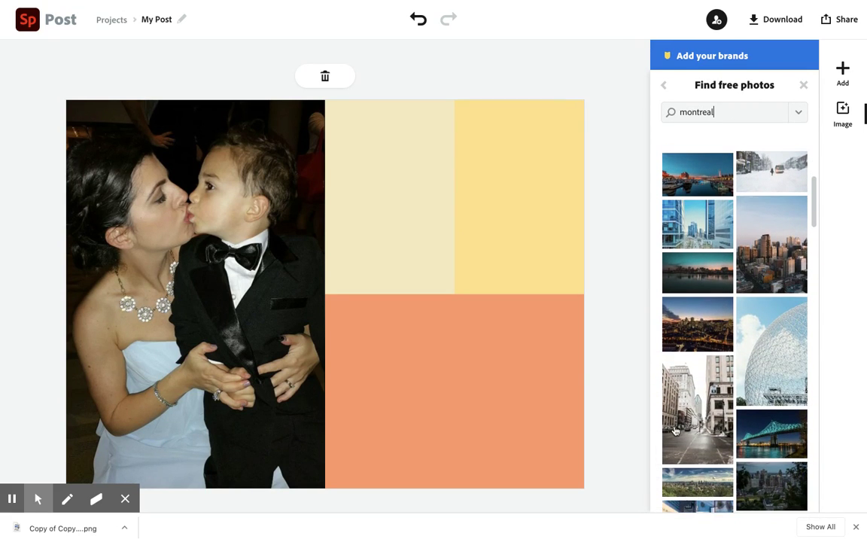
pyautogui.click(698, 411)
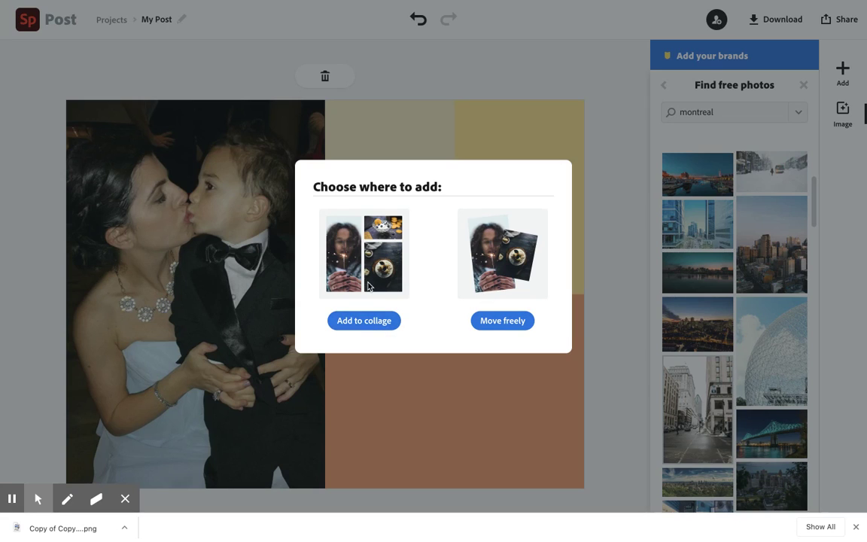
pyautogui.click(351, 321)
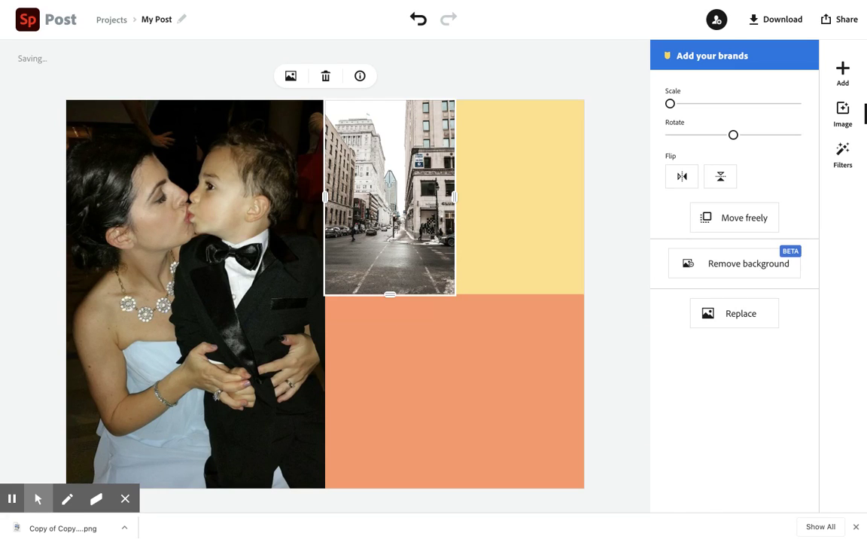
# Select the pale yellow cell and scroll through the Add Text template designs
pyautogui.click(520, 247)
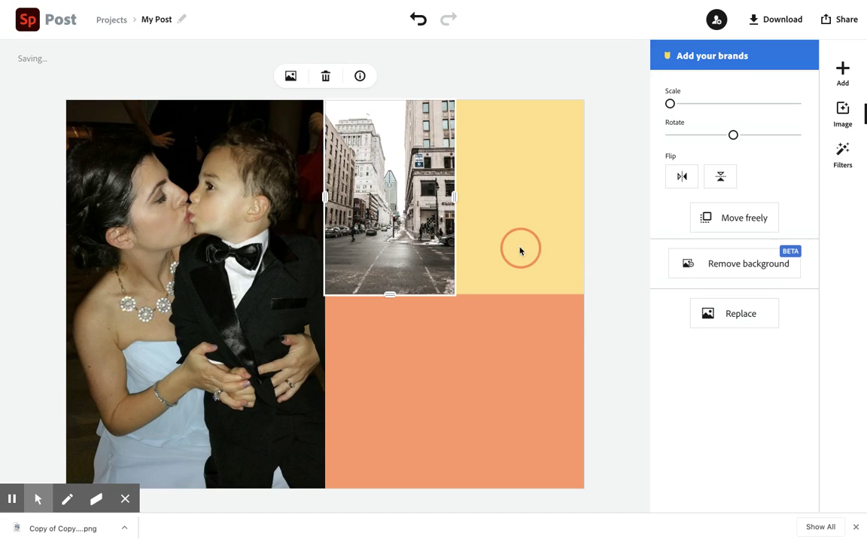
pyautogui.click(843, 73)
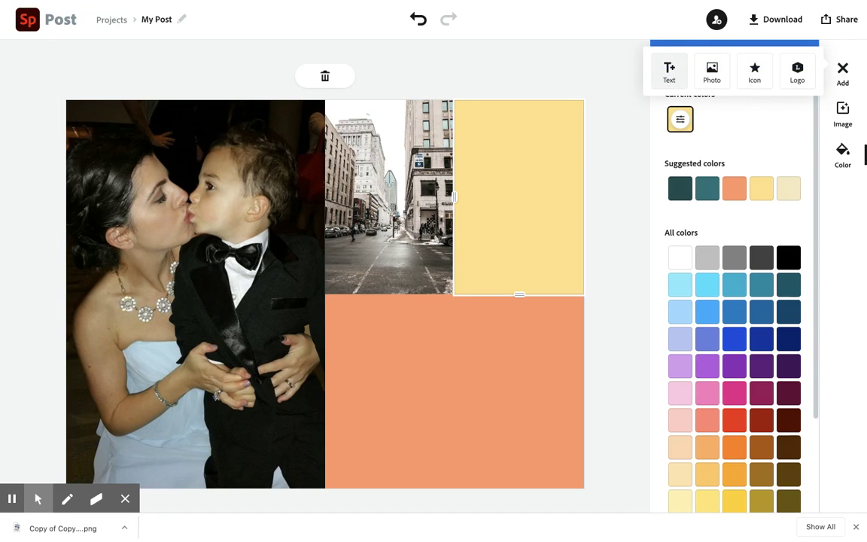
pyautogui.click(670, 73)
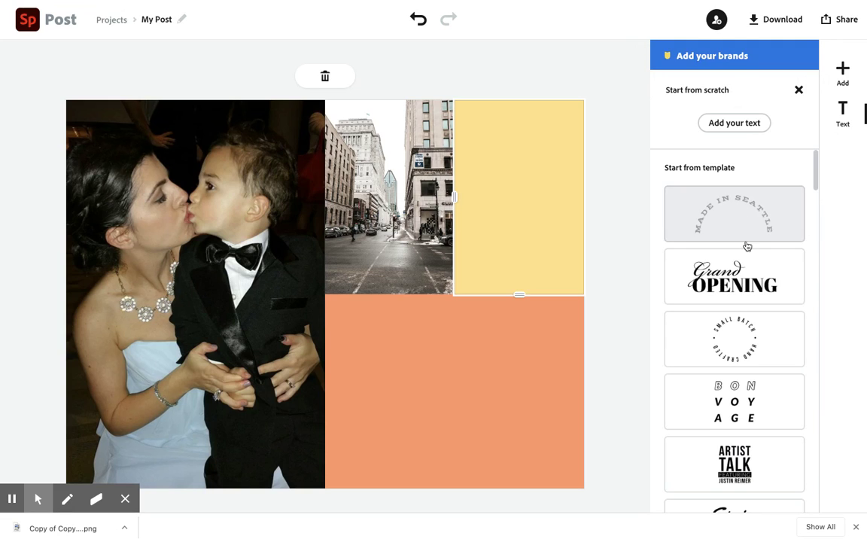
pyautogui.scroll(-3, 748, 246)
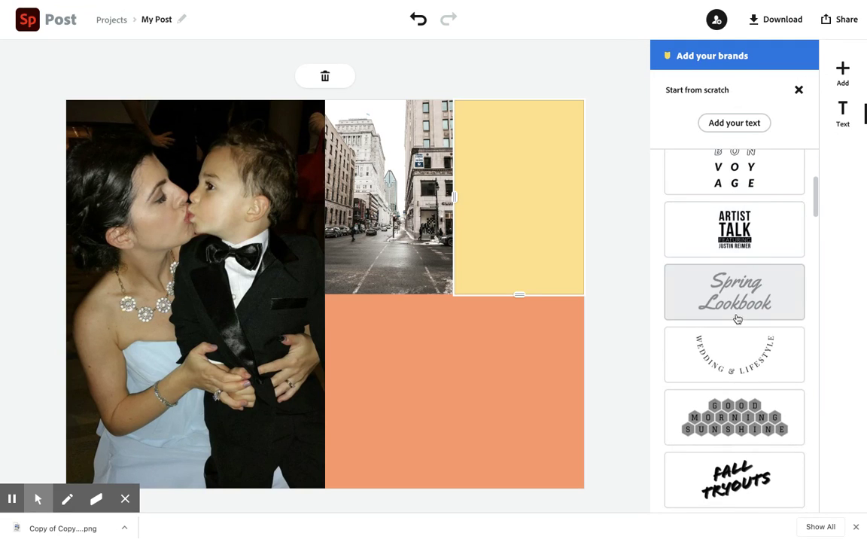
pyautogui.scroll(-2, 735, 301)
pyautogui.scroll(-2, 660, 312)
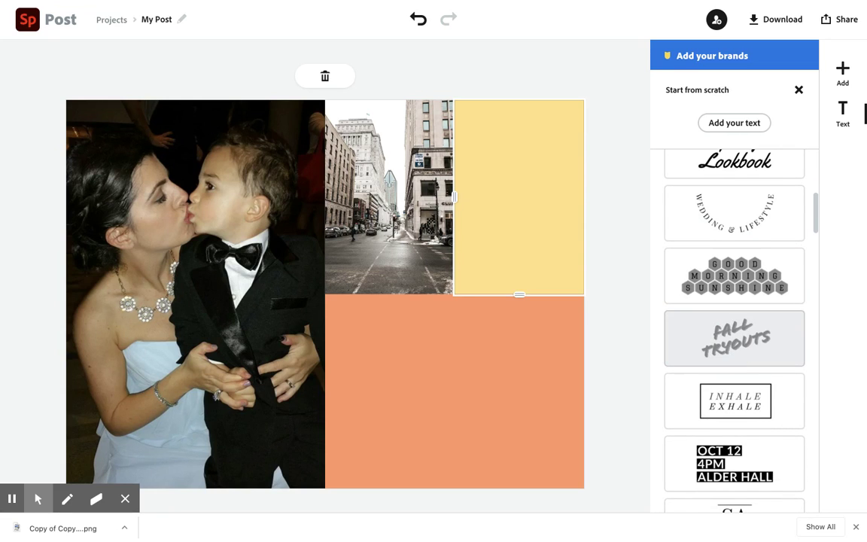
# Add the Fall Tryouts text design and reword it to 'Humans of Montreal' over the author's name
pyautogui.click(734, 338)
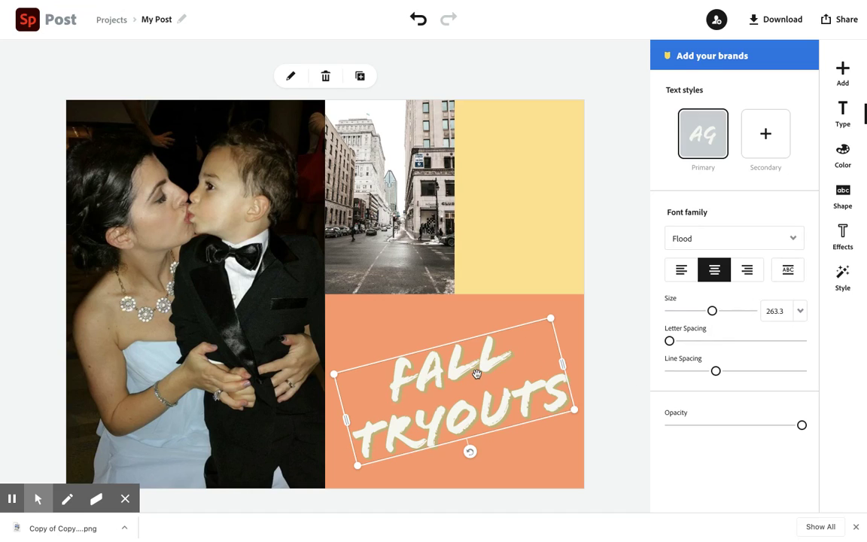
pyautogui.doubleClick(477, 375)
pyautogui.tripleClick(403, 226)
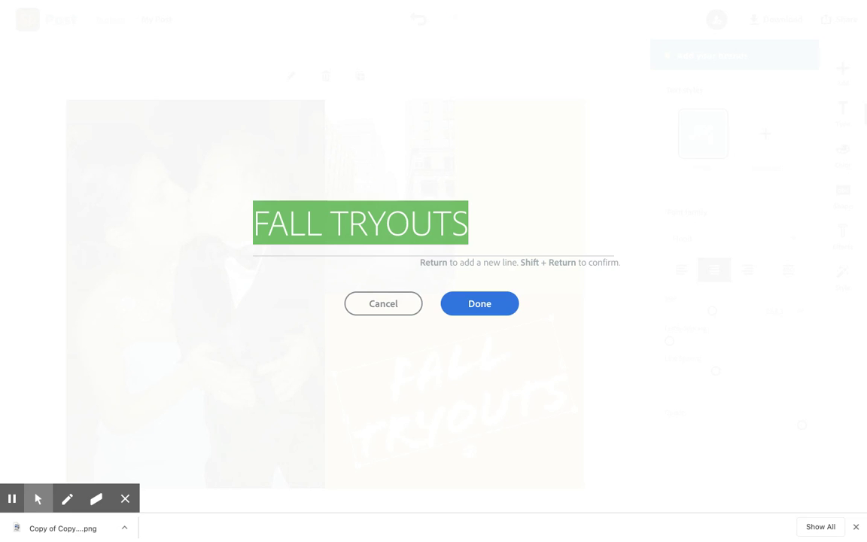
pyautogui.write('Humans')
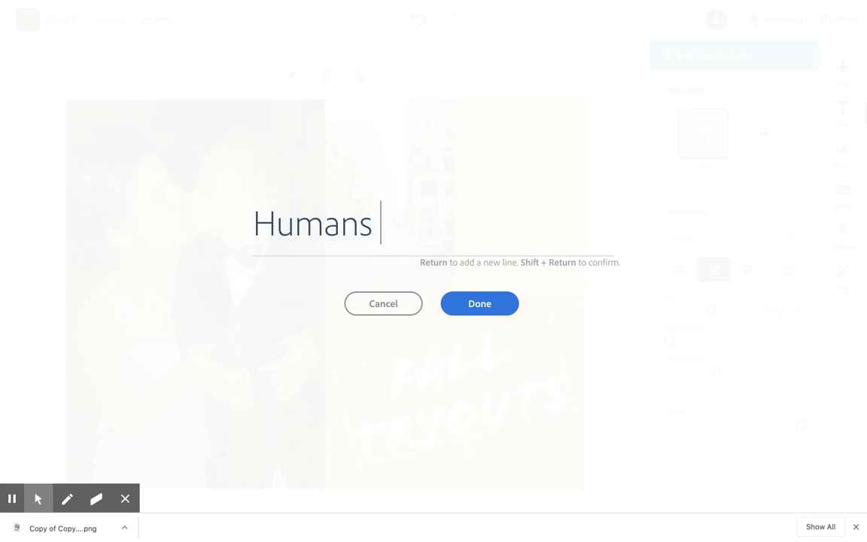
pyautogui.write(' p')
pyautogui.press('BackSpace')
pyautogui.write('of Montr')
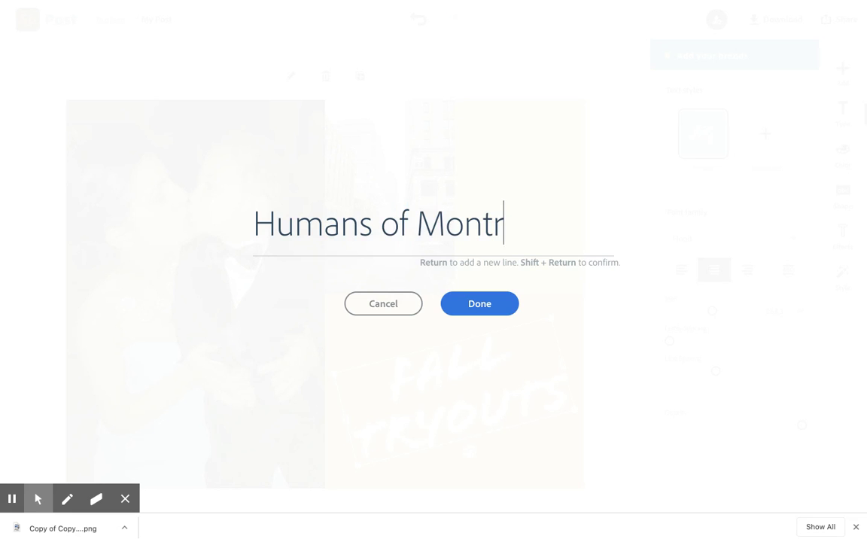
pyautogui.write('eal')
pyautogui.press('Return')
pyautogui.write('TT')
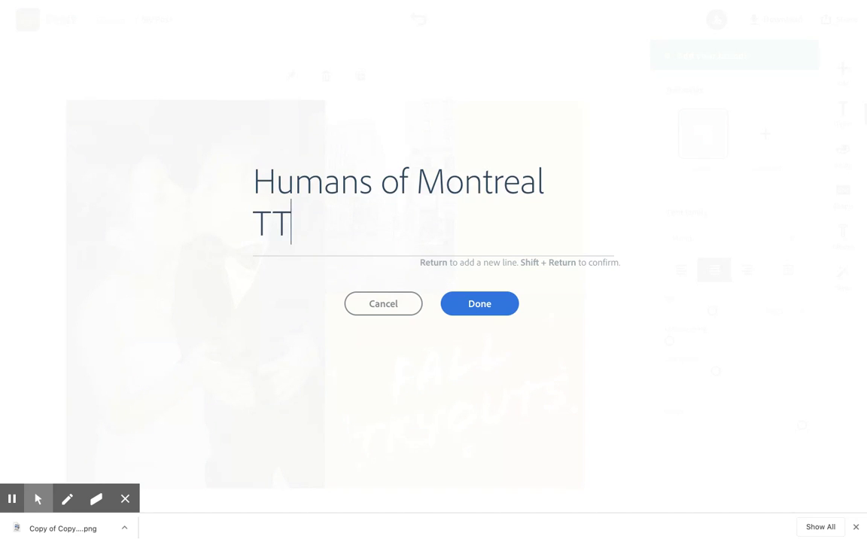
pyautogui.write('anya')
pyautogui.press('BackSpace')
pyautogui.press('BackSpace')
pyautogui.press('BackSpace')
pyautogui.press('BackSpace')
pyautogui.press('BackSpace')
pyautogui.write('an')
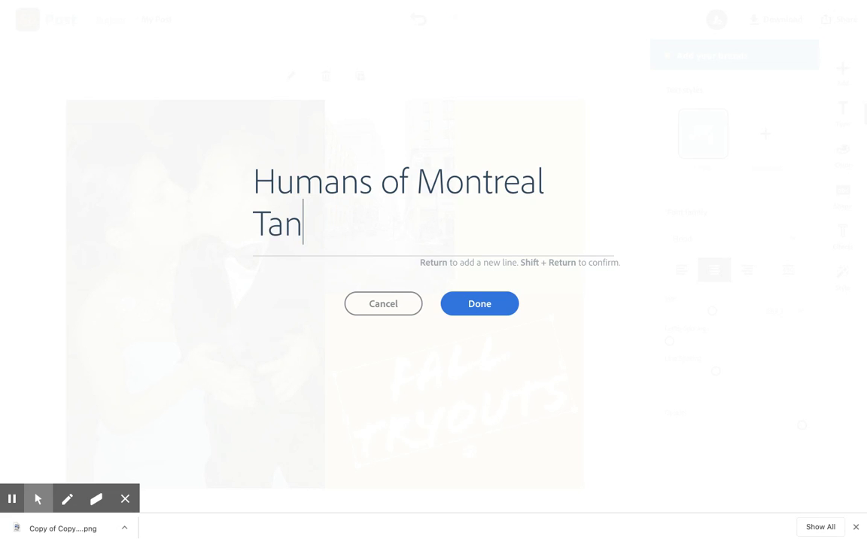
pyautogui.write('ya Avrith')
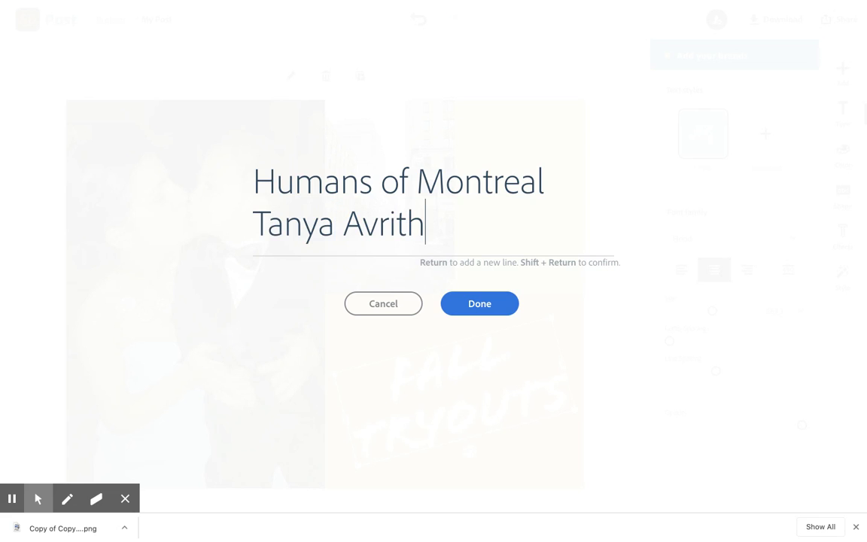
pyautogui.click(465, 304)
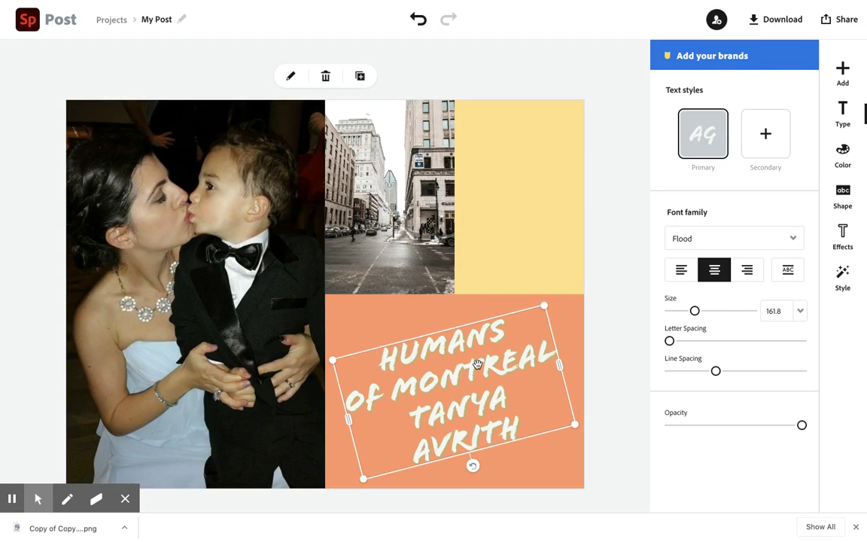
# Cycle the Style suggestions to a bold condensed all-caps font for the headline
pyautogui.click(843, 276)
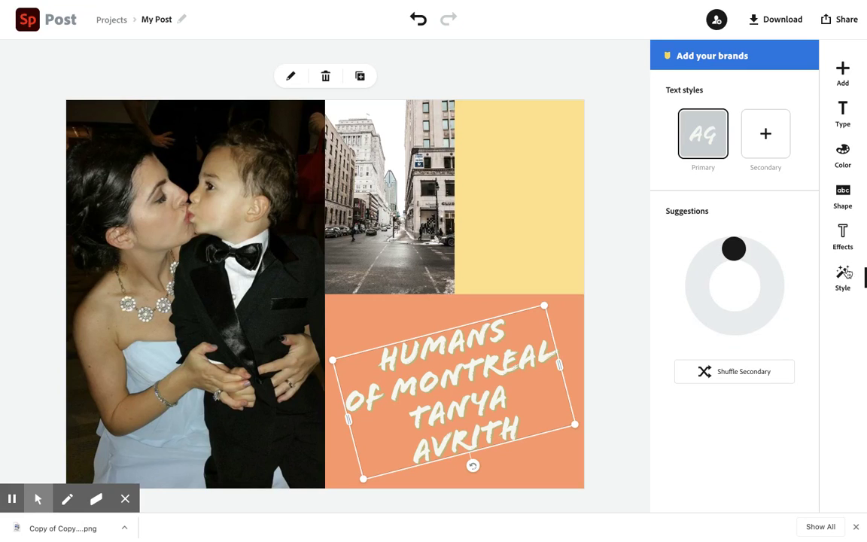
pyautogui.click(740, 254)
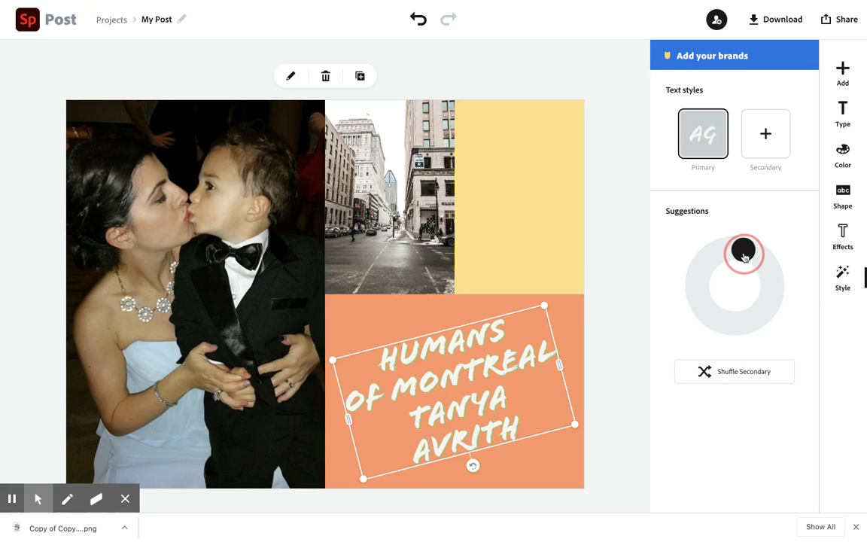
pyautogui.moveTo(744, 256); pyautogui.dragTo(765, 329)
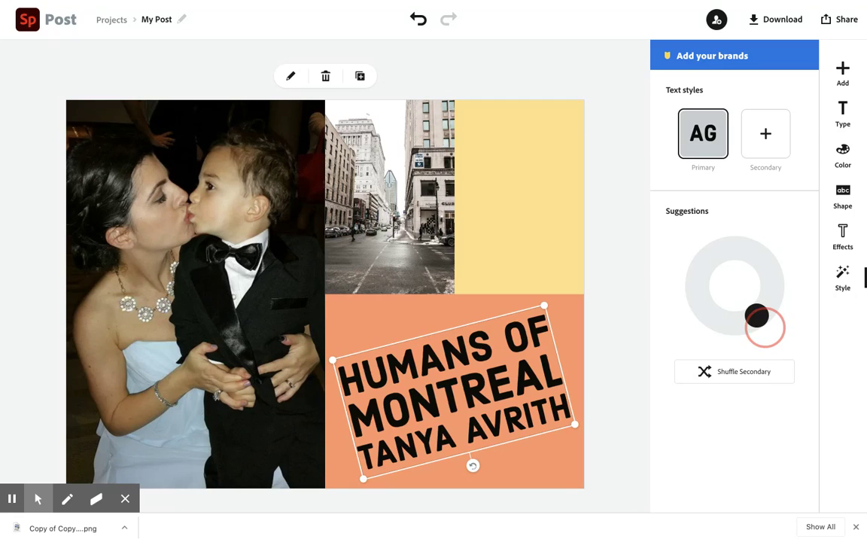
pyautogui.moveTo(757, 316)
pyautogui.mouseDown()
pyautogui.moveTo(726, 332)
pyautogui.moveTo(712, 315)
pyautogui.moveTo(739, 325)
pyautogui.moveTo(751, 320)
pyautogui.mouseUp()
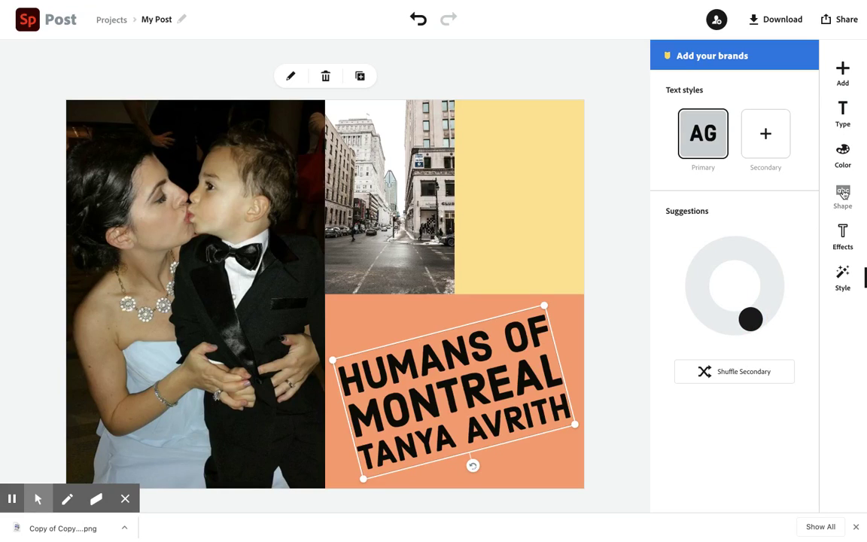
# Rotate the headline text box back so it sits level
pyautogui.click(472, 466)
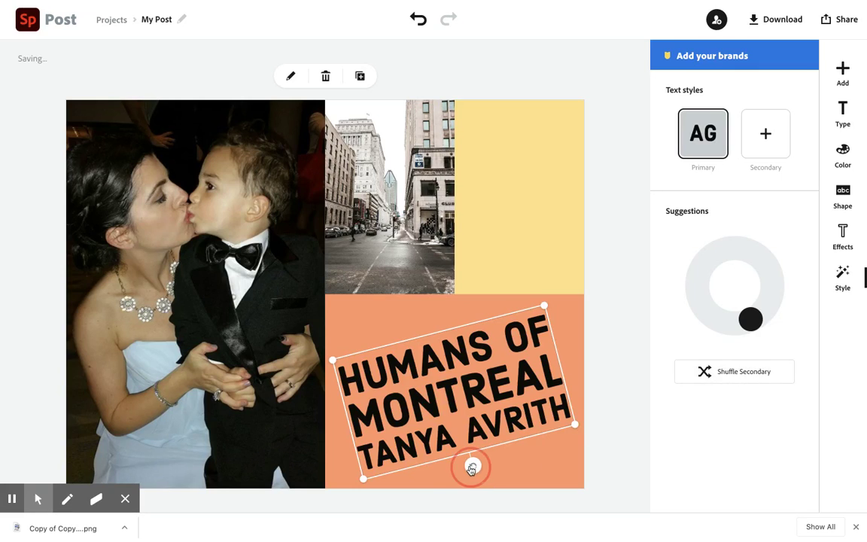
pyautogui.moveTo(473, 467); pyautogui.dragTo(452, 464)
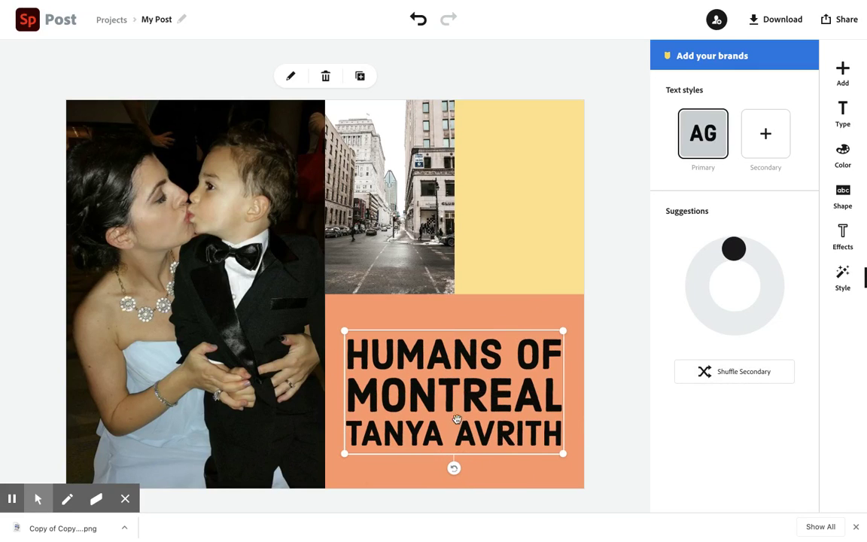
pyautogui.click(453, 468)
# Try periwinkle, purple, cyan and white fills on the top-right cell, settling on solid black
pyautogui.click(492, 213)
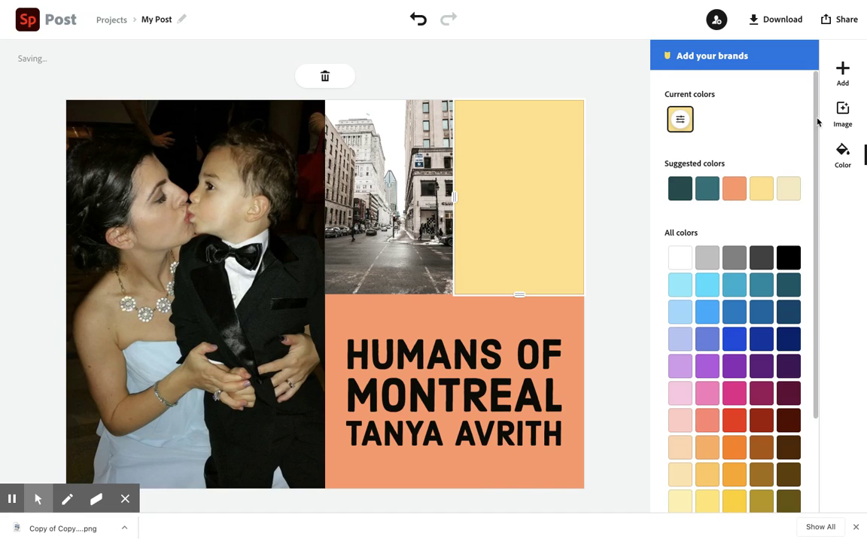
pyautogui.click(845, 75)
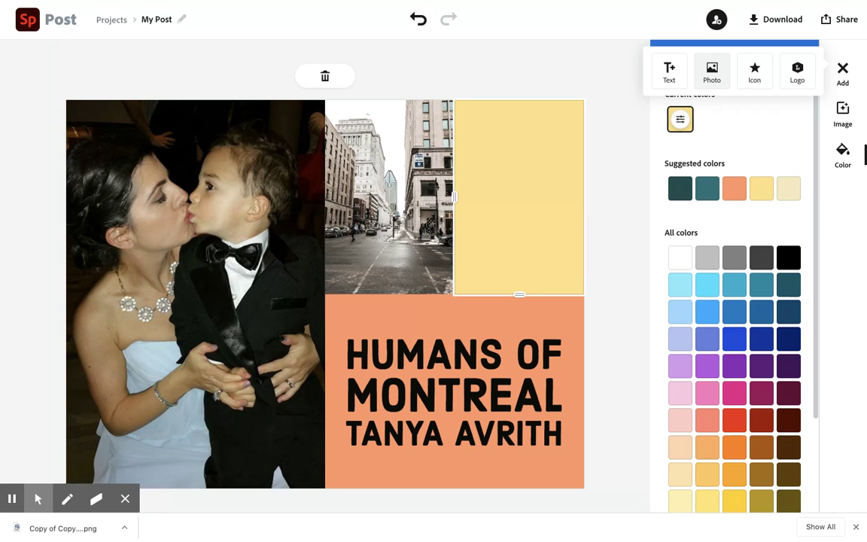
pyautogui.click(708, 339)
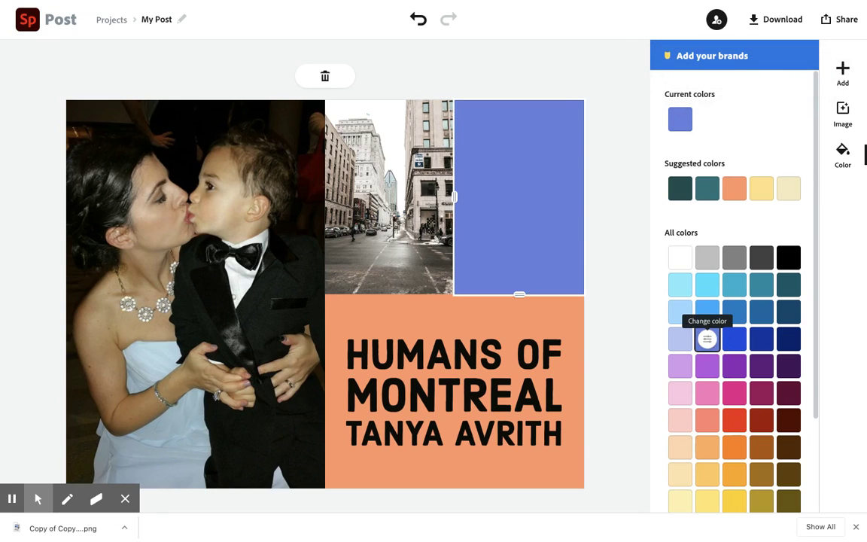
pyautogui.click(708, 366)
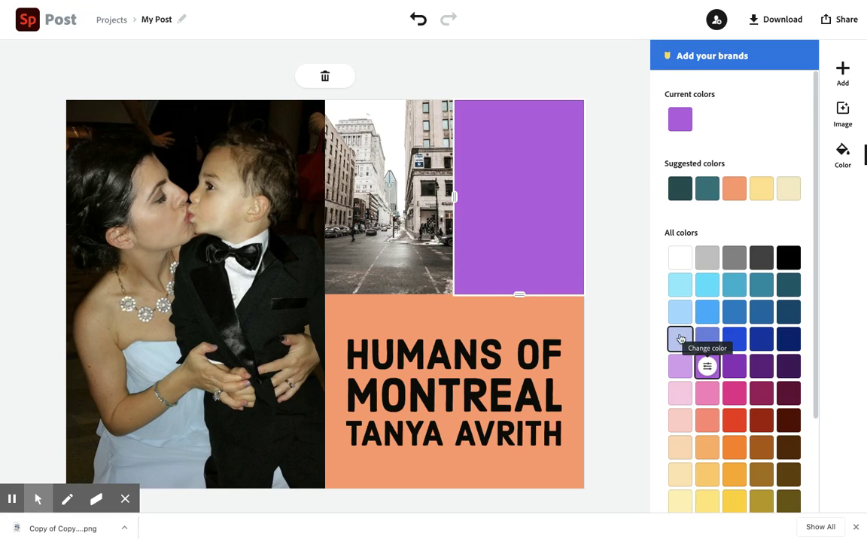
pyautogui.click(678, 286)
pyautogui.click(680, 259)
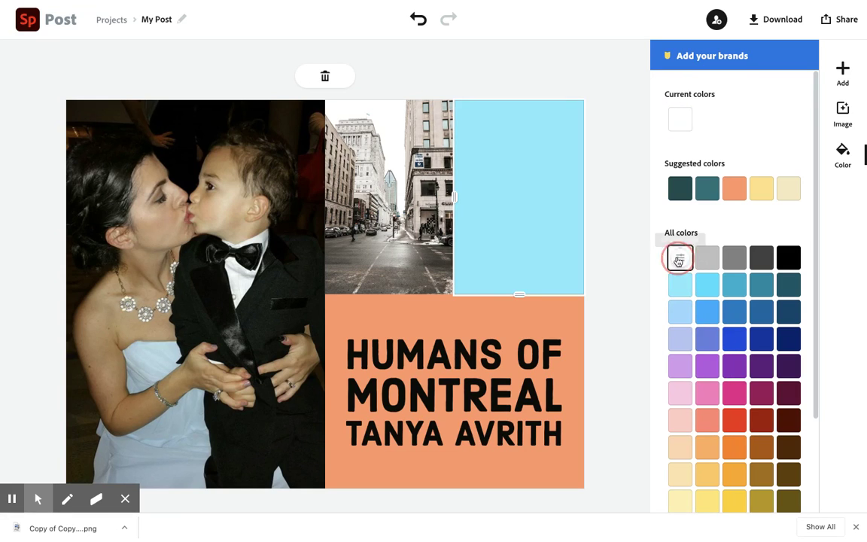
pyautogui.click(789, 254)
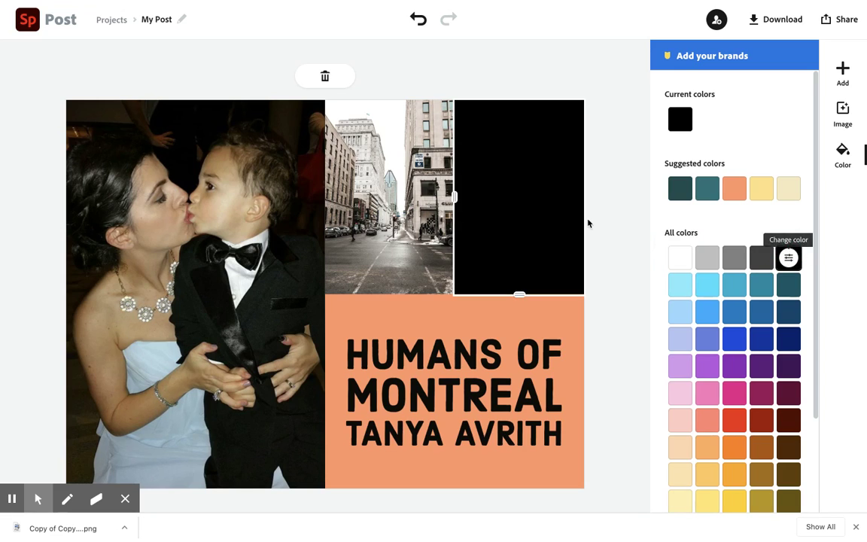
pyautogui.click(452, 325)
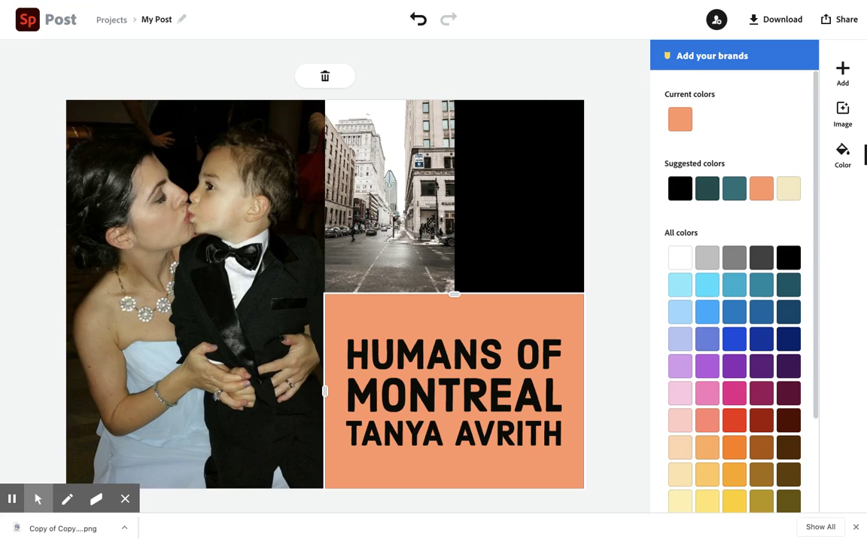
# Open the Download options to view the JPG and PDF formats
pyautogui.click(777, 20)
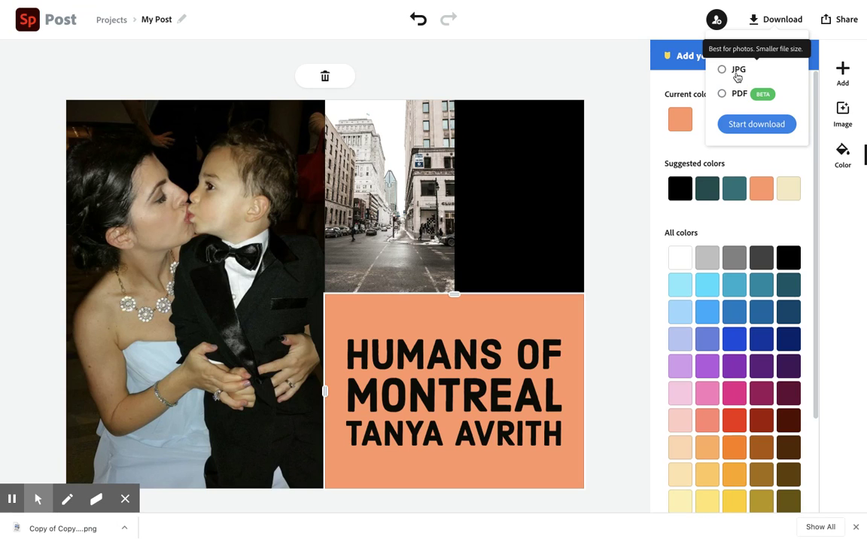
pyautogui.click(603, 225)
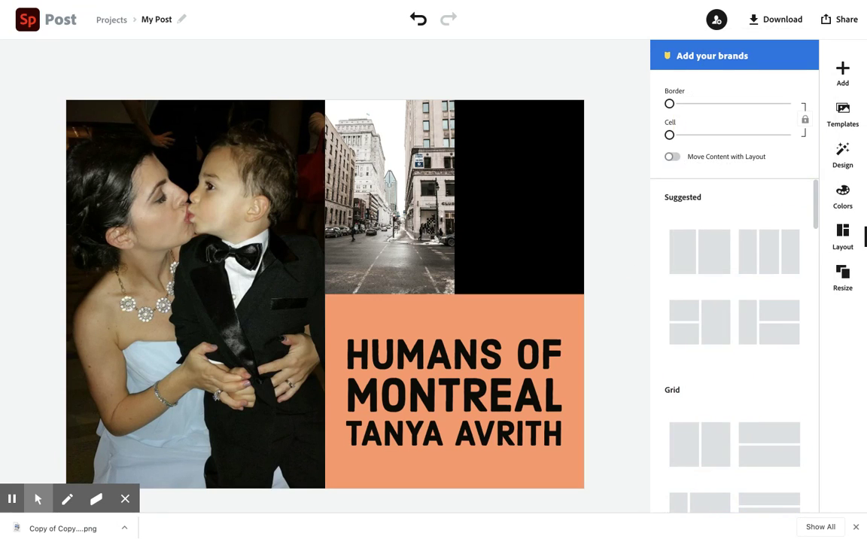
pyautogui.scroll(-2, 718, 321)
pyautogui.scroll(2, 775, 231)
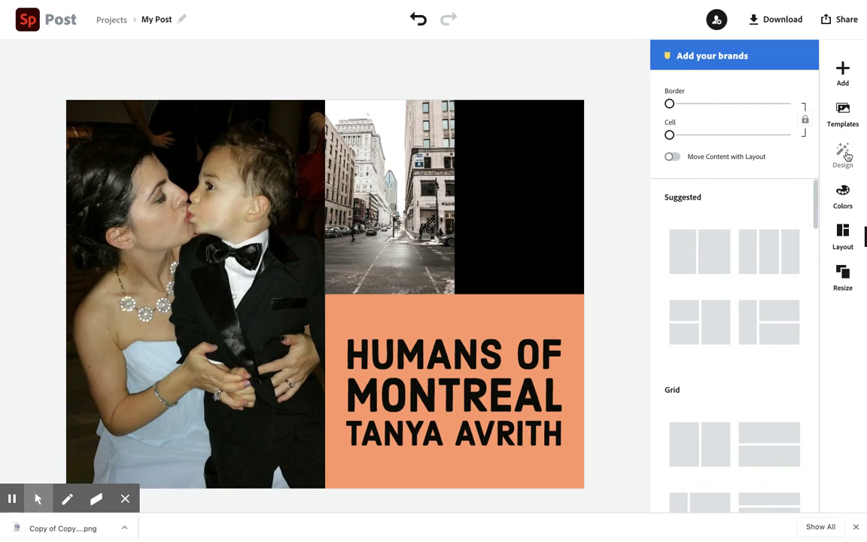